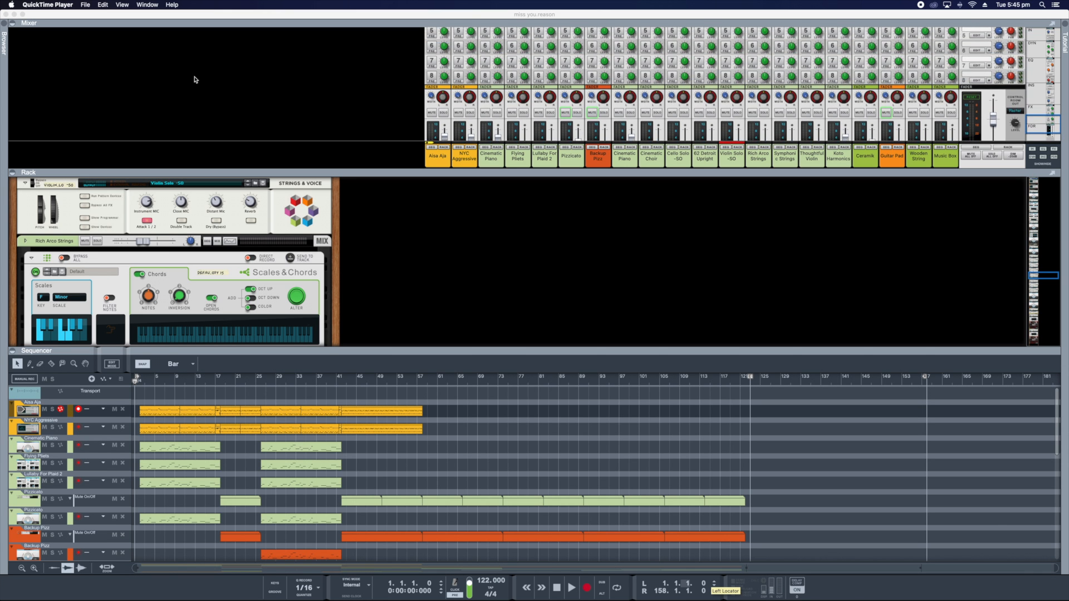
- Examine the mixer's channel strips from the faders up through the sends, inserts and EQ section
scroll(195, 80, "up", 5)
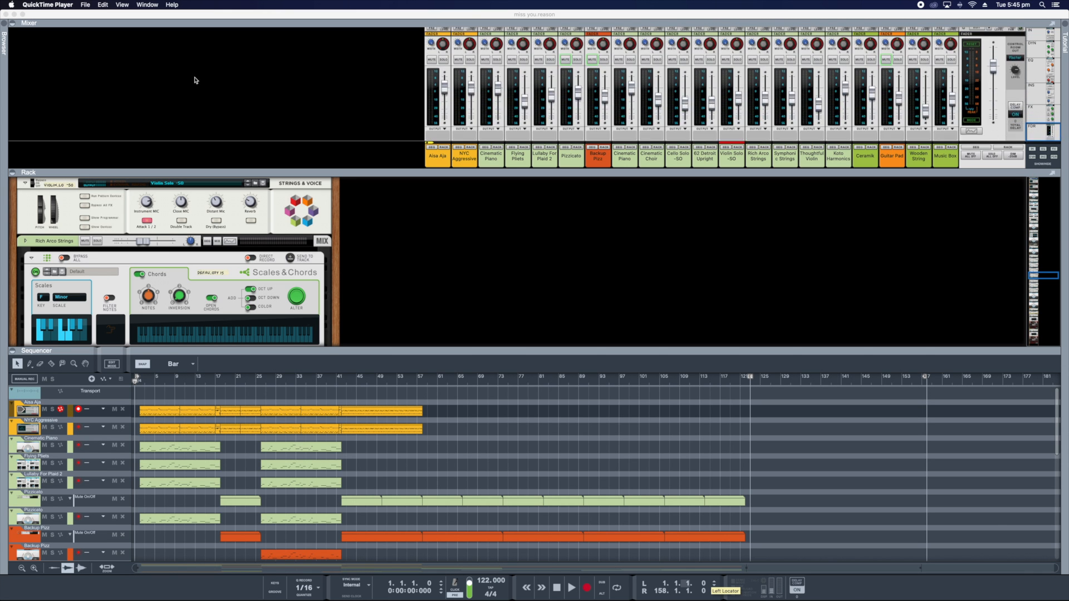
scroll(196, 82, "down", 5)
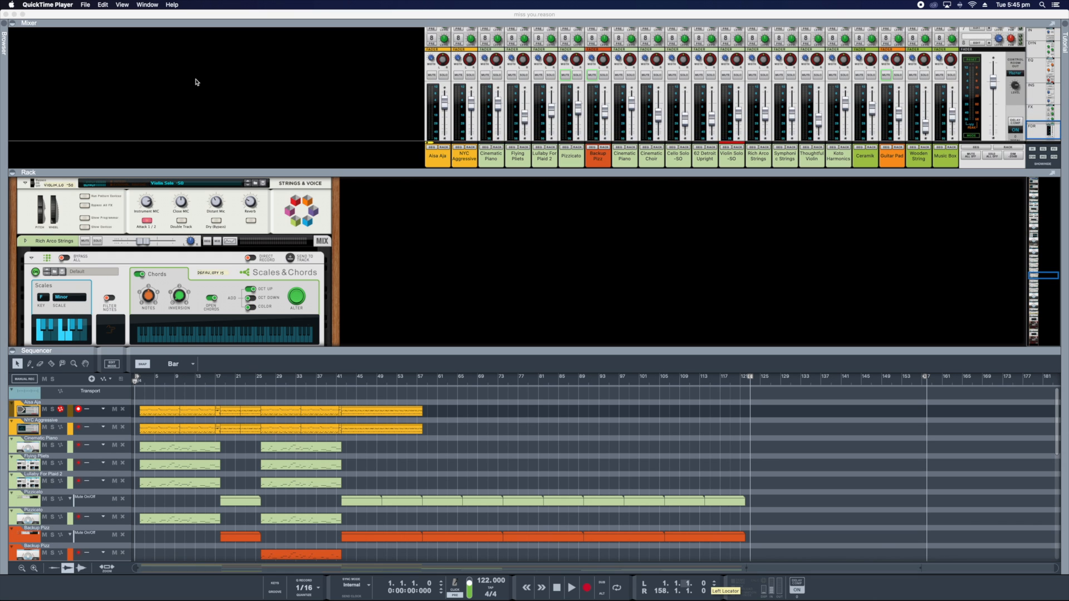
scroll(195, 84, "down", 2)
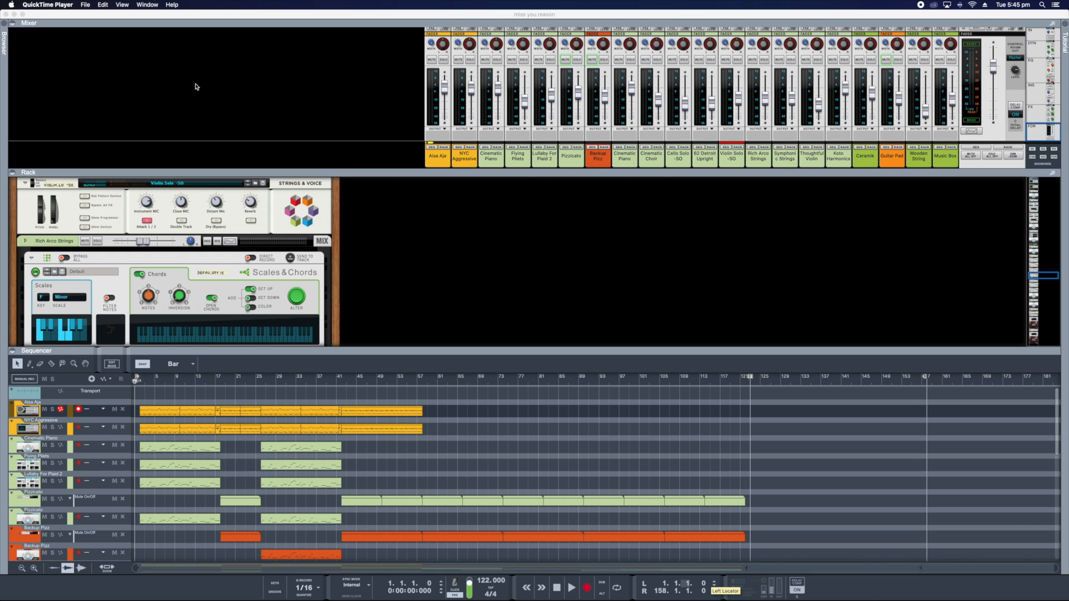
scroll(196, 86, "up", 1)
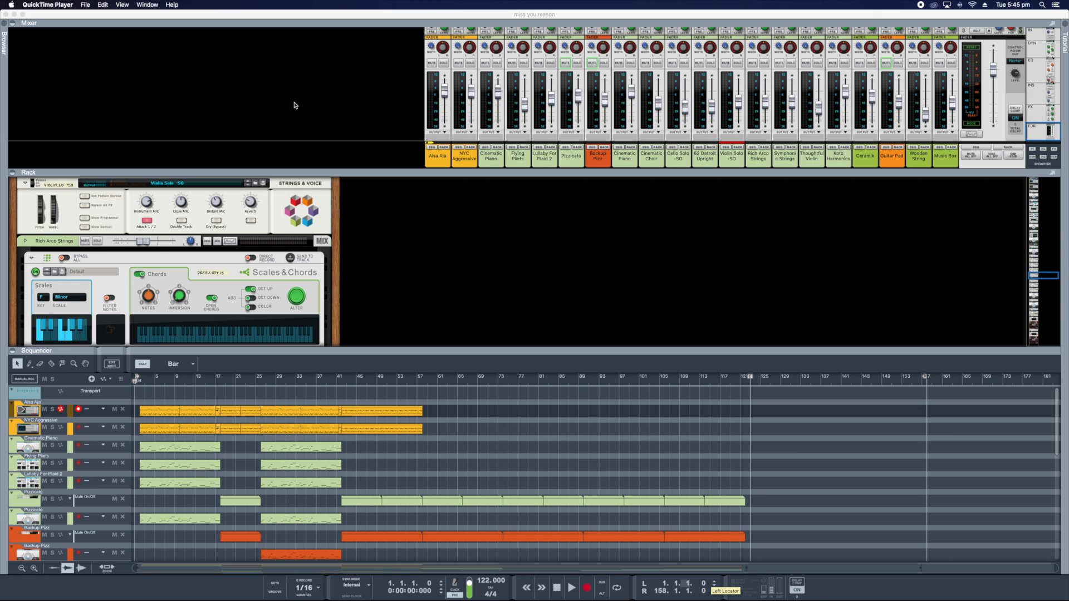
scroll(295, 105, "up", 5)
scroll(295, 107, "up", 6)
scroll(295, 106, "down", 4)
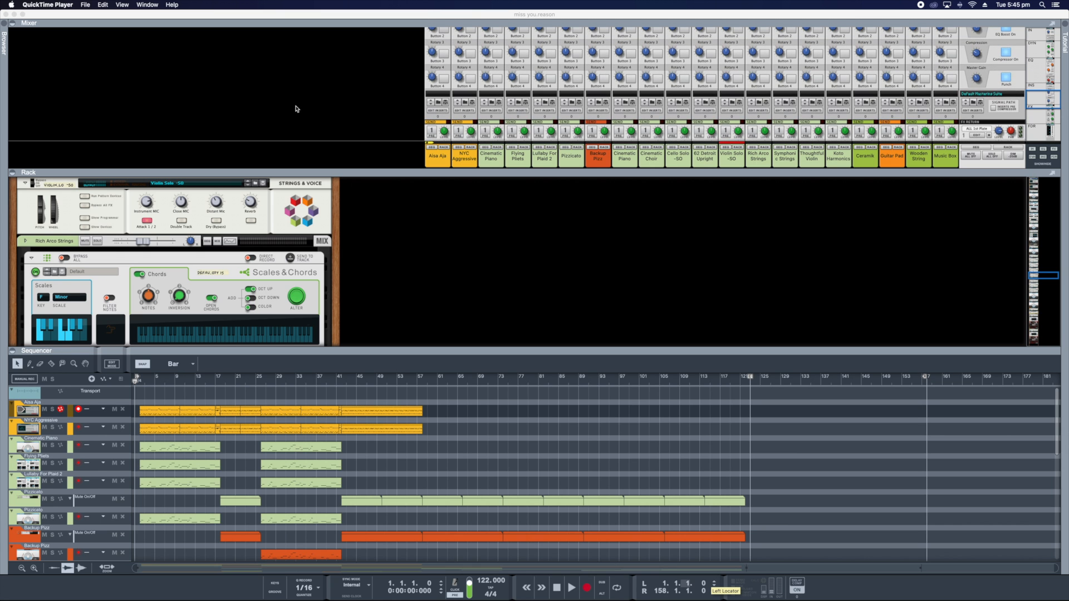
scroll(295, 109, "down", 5)
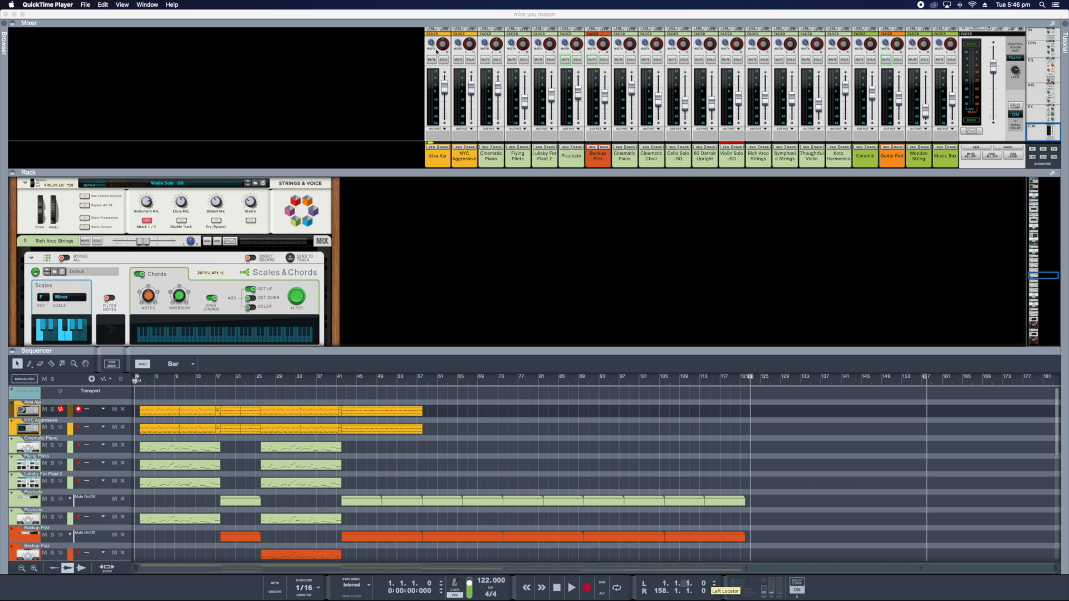
scroll(474, 35, "up", 10)
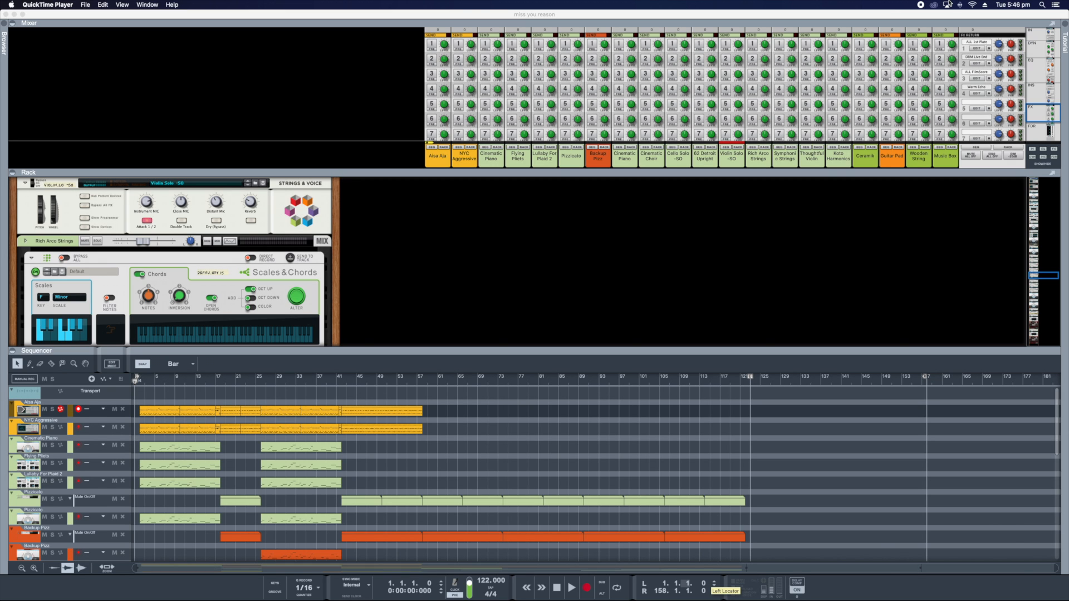
scroll(839, 70, "up", 5)
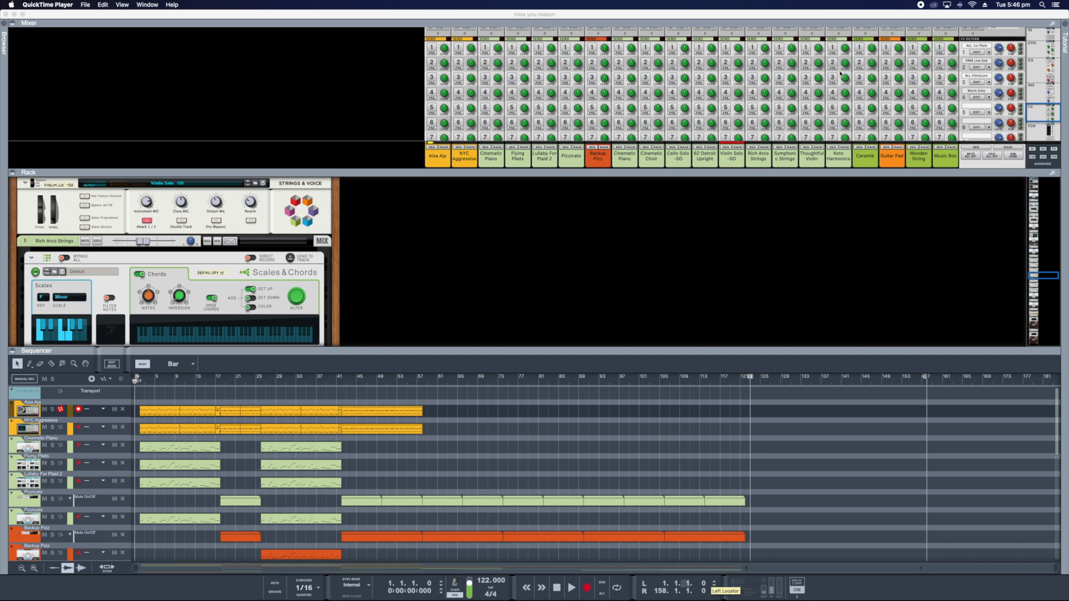
scroll(841, 73, "up", 5)
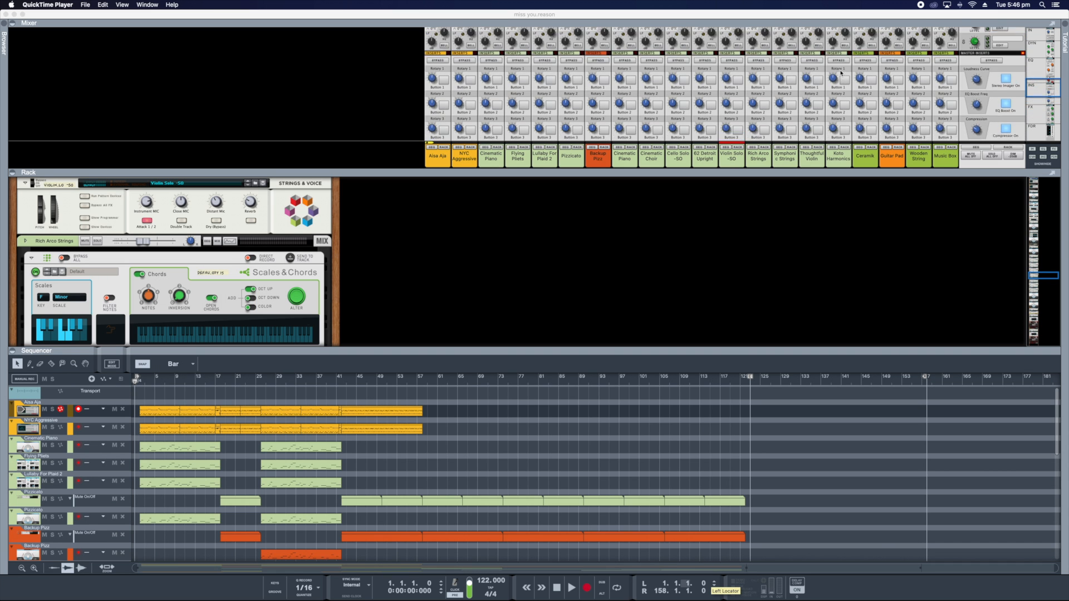
scroll(840, 74, "up", 5)
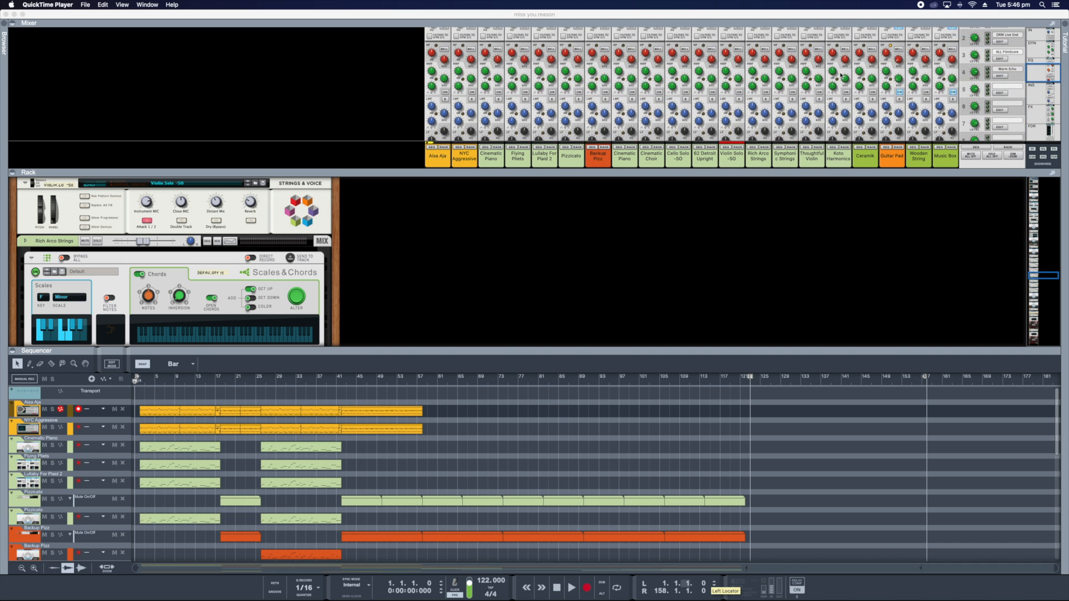
scroll(843, 76, "down", 15)
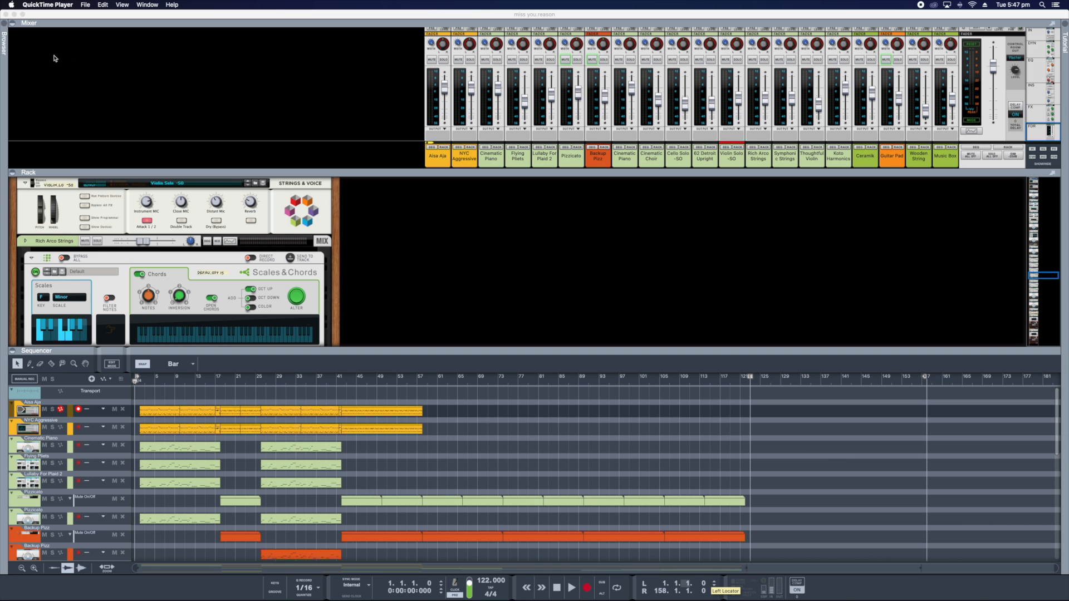
- Open the browser, show the built-in instrument devices and look over the Redrum, Dr. Octo Rex and Europa entries
left_click(5, 26)
left_click(4, 27)
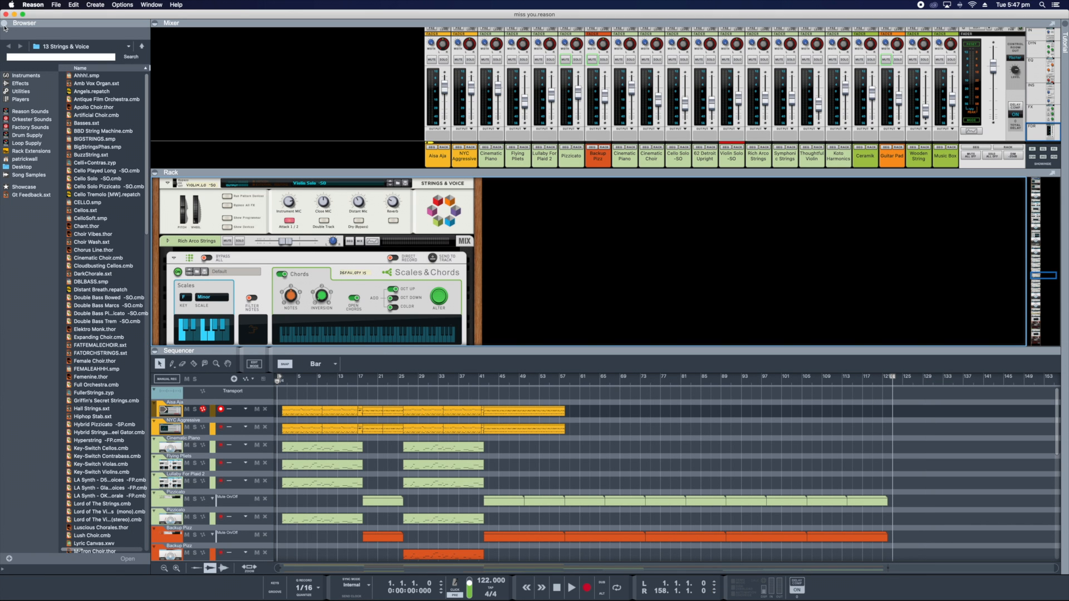
left_click(31, 78)
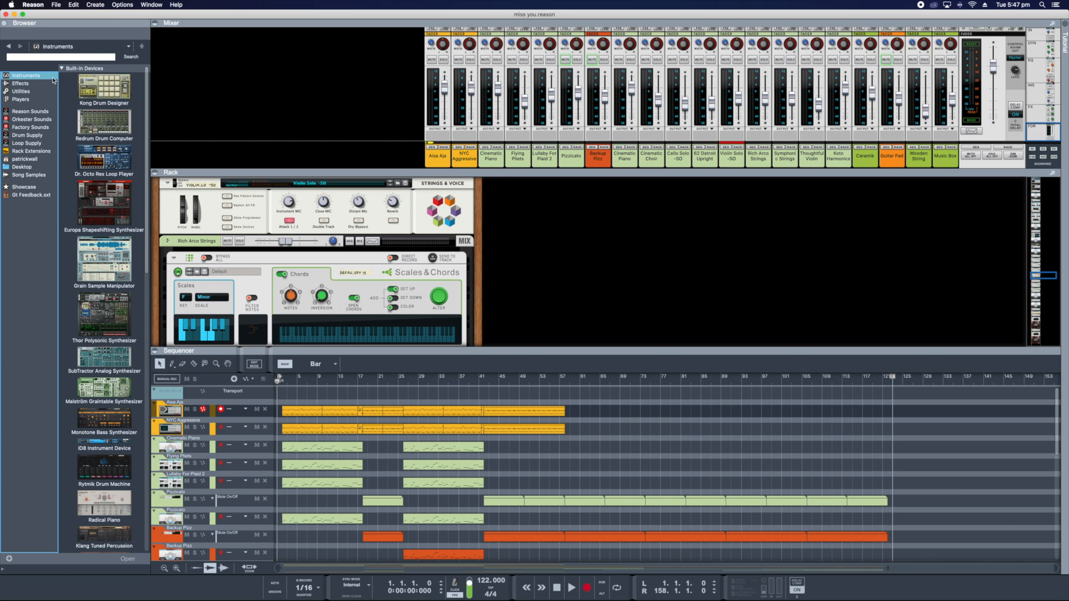
left_click(111, 121)
left_click(112, 164)
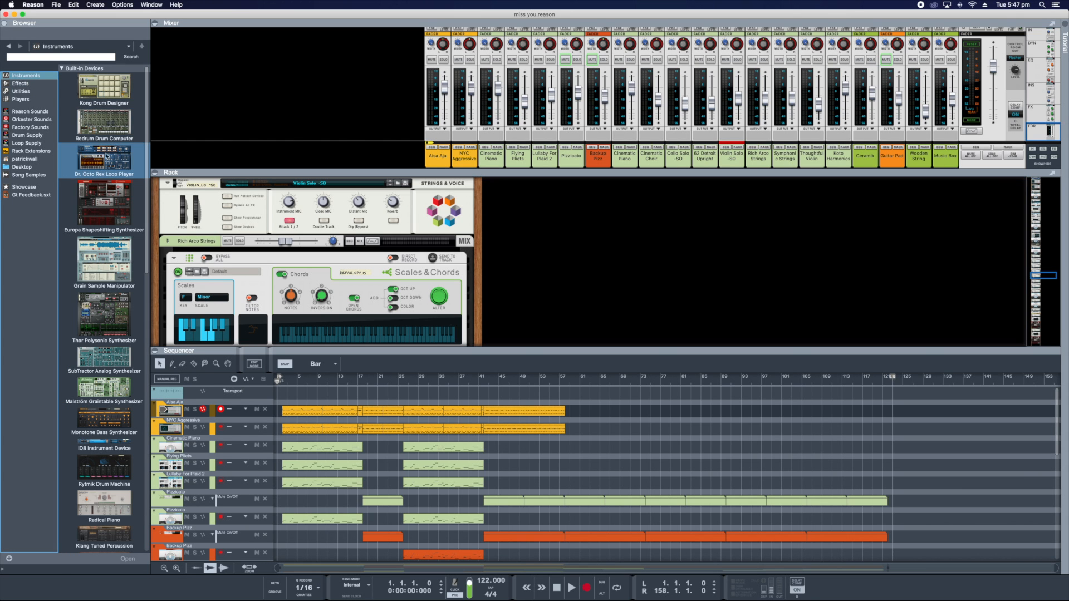
left_click(120, 192)
left_click(123, 176)
left_click(117, 131)
left_click(114, 162)
left_click(102, 222)
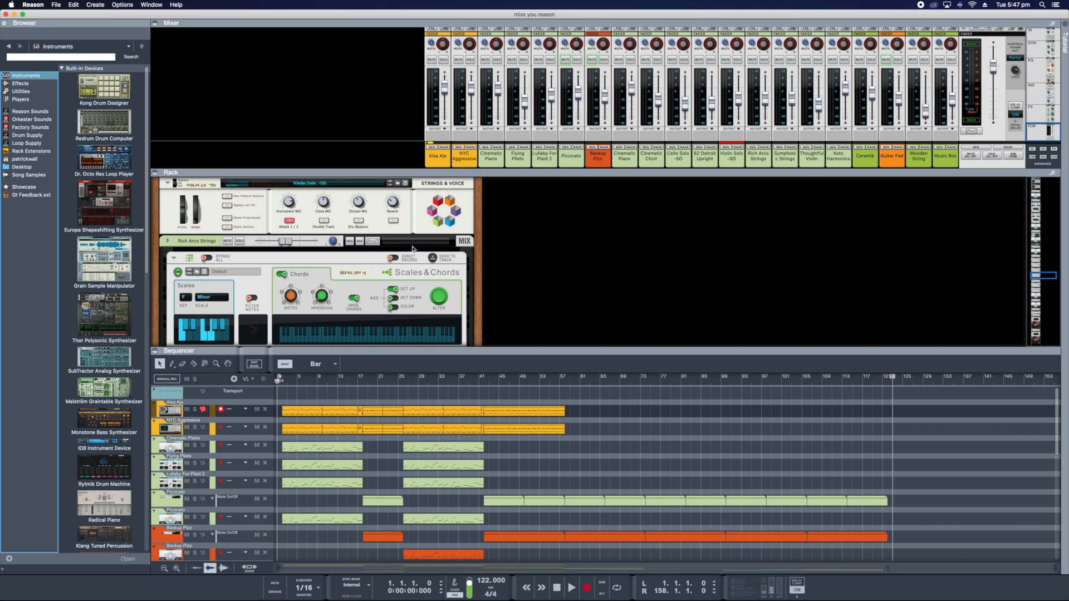
- Enlarge the rack area, inspect the cabling on the back of the devices and return the rack to its front view
left_click_drag(426, 174, 435, 79)
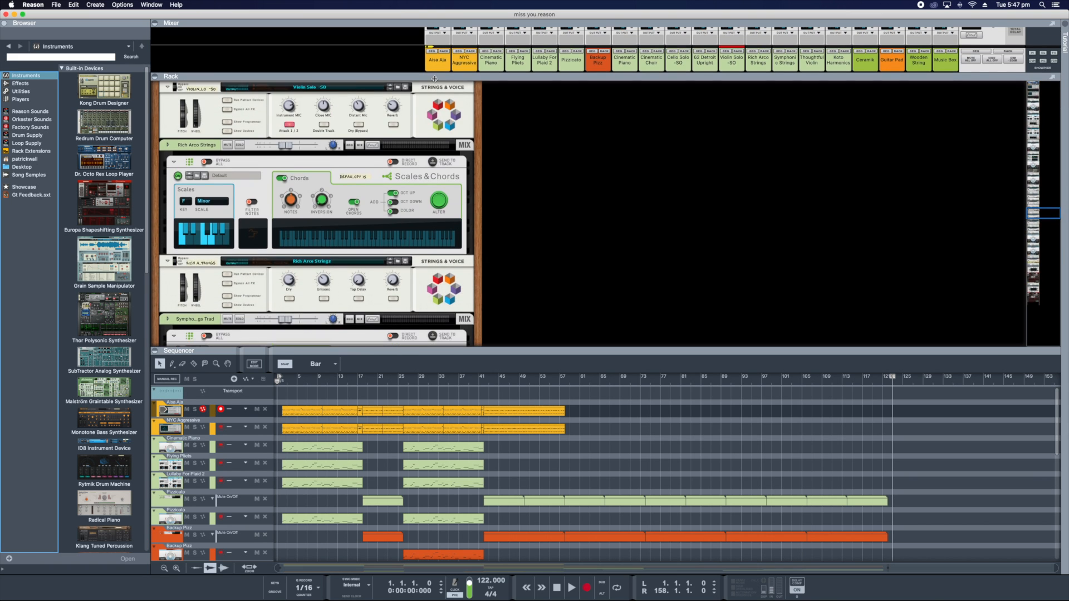
left_click_drag(589, 352, 589, 445)
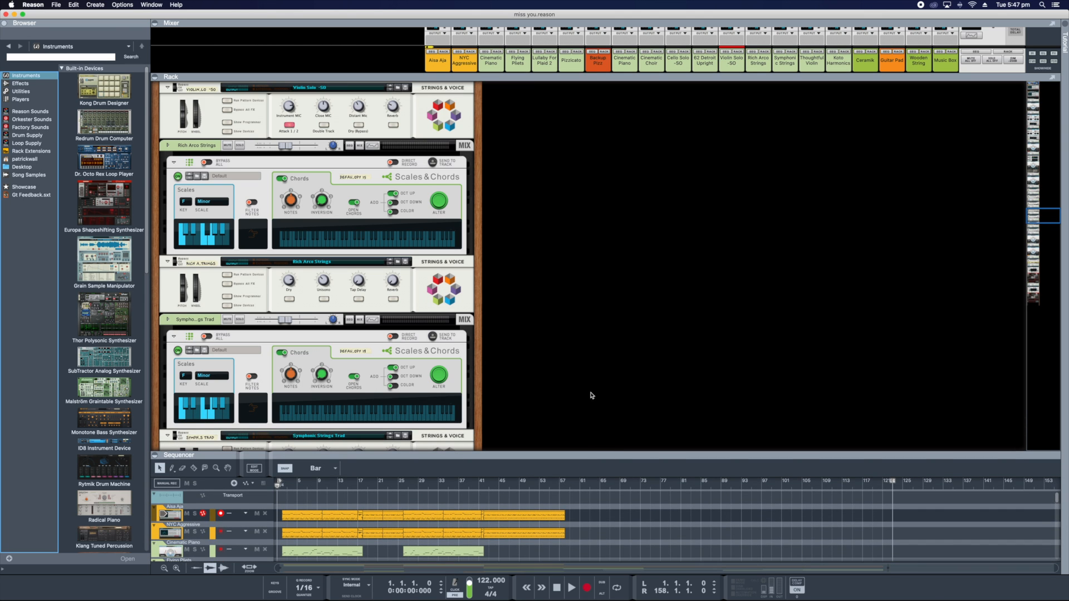
key("Tab")
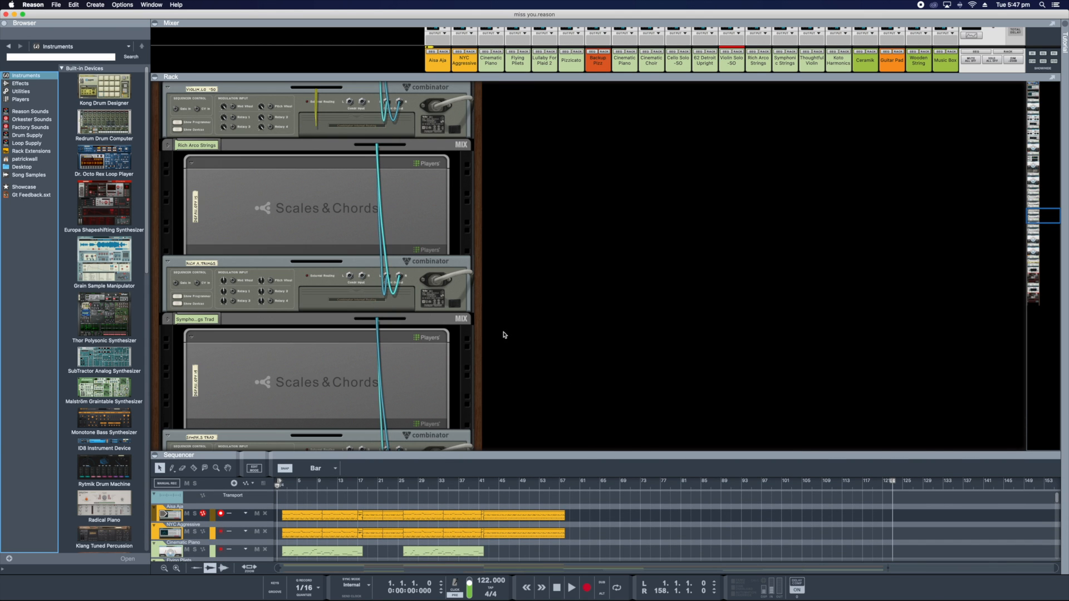
scroll(504, 334, "up", 8)
scroll(503, 336, "down", 8)
scroll(502, 335, "up", 2)
scroll(503, 336, "down", 2)
scroll(502, 336, "up", 7)
scroll(503, 337, "down", 4)
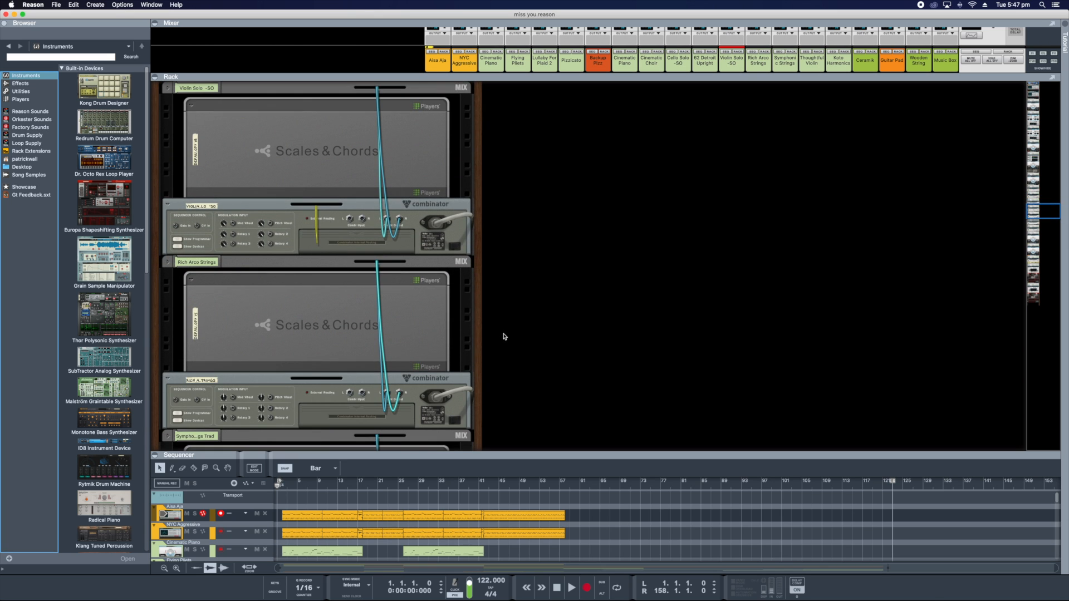
scroll(504, 336, "up", 2)
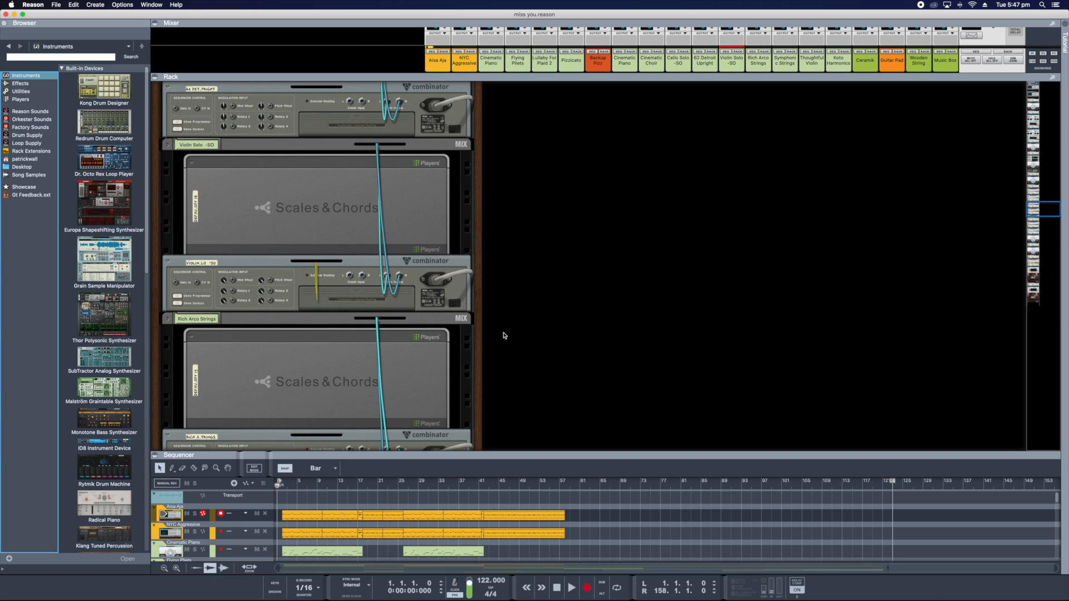
key("Tab")
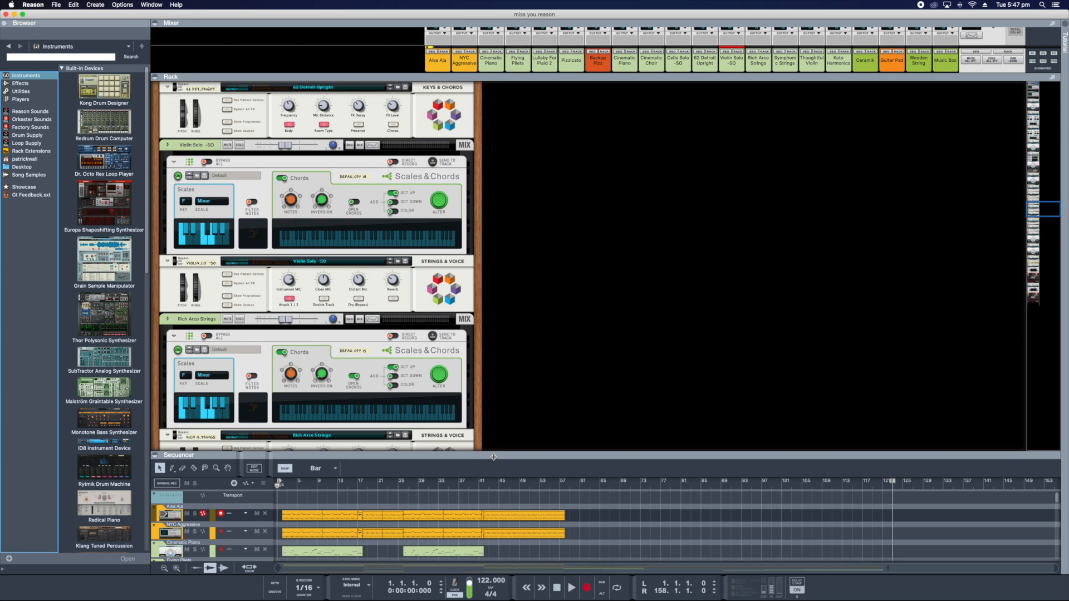
- Enlarge the sequencer area over the rack and review the clips on all tracks of the arrangement
left_click_drag(485, 425, 486, 370)
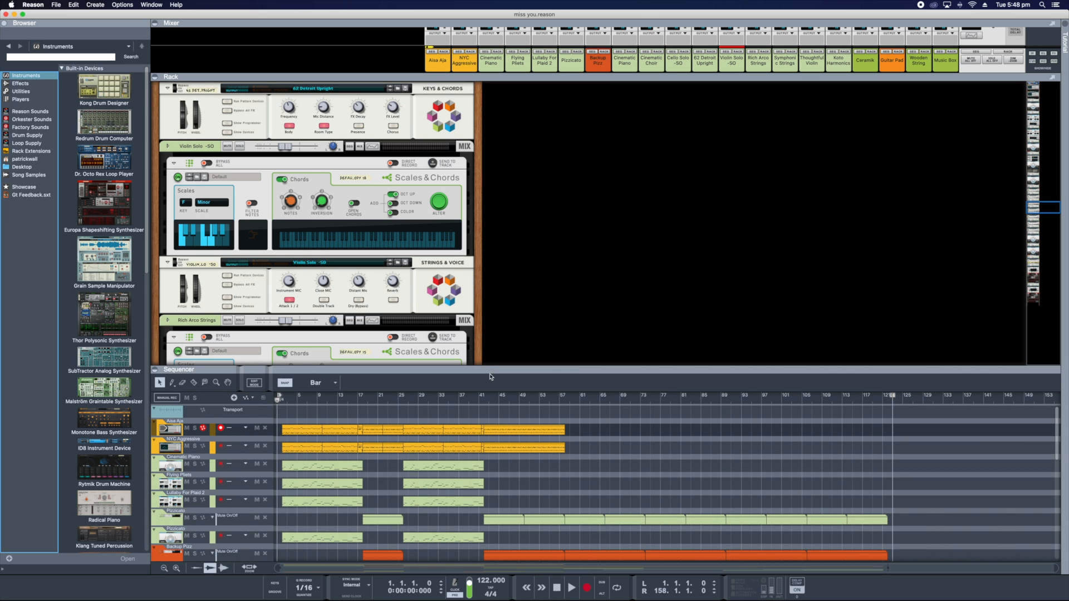
scroll(568, 478, "down", 3)
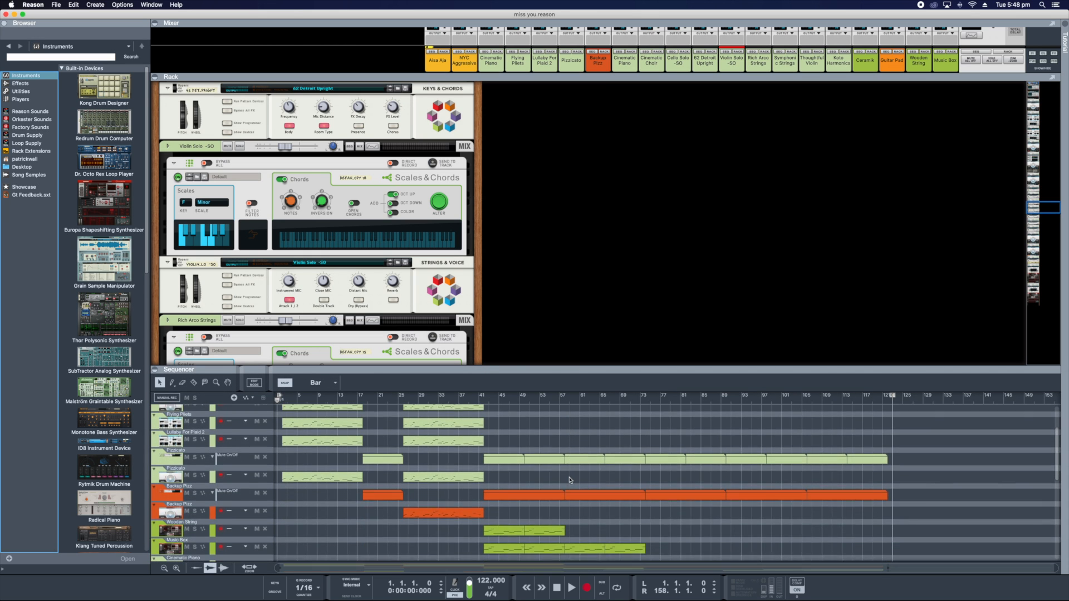
scroll(569, 479, "up", 1)
scroll(570, 479, "up", 2)
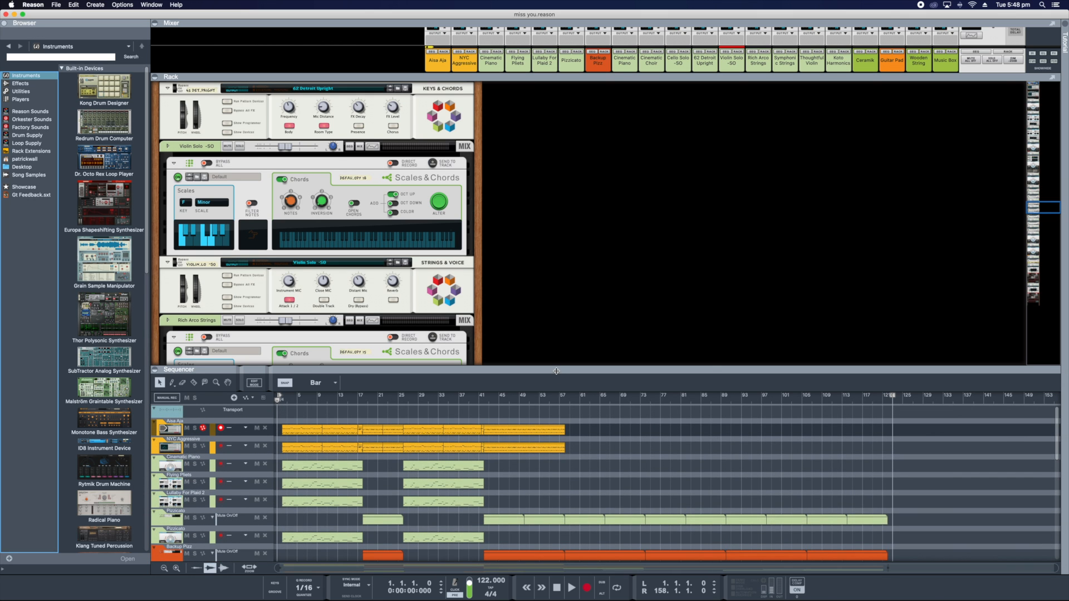
left_click_drag(556, 370, 539, 231)
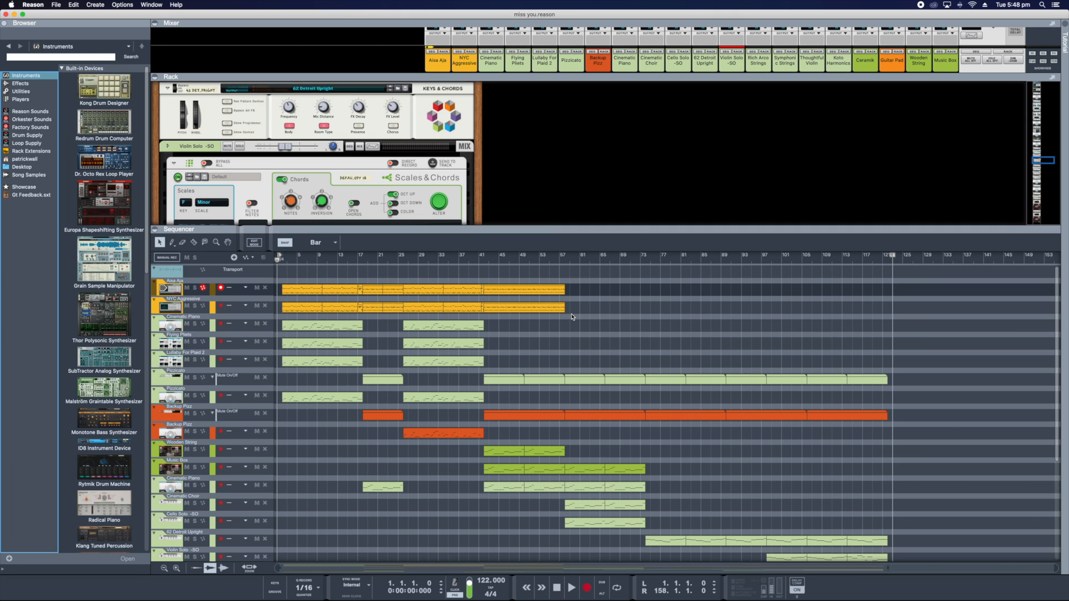
scroll(578, 358, "down", 5)
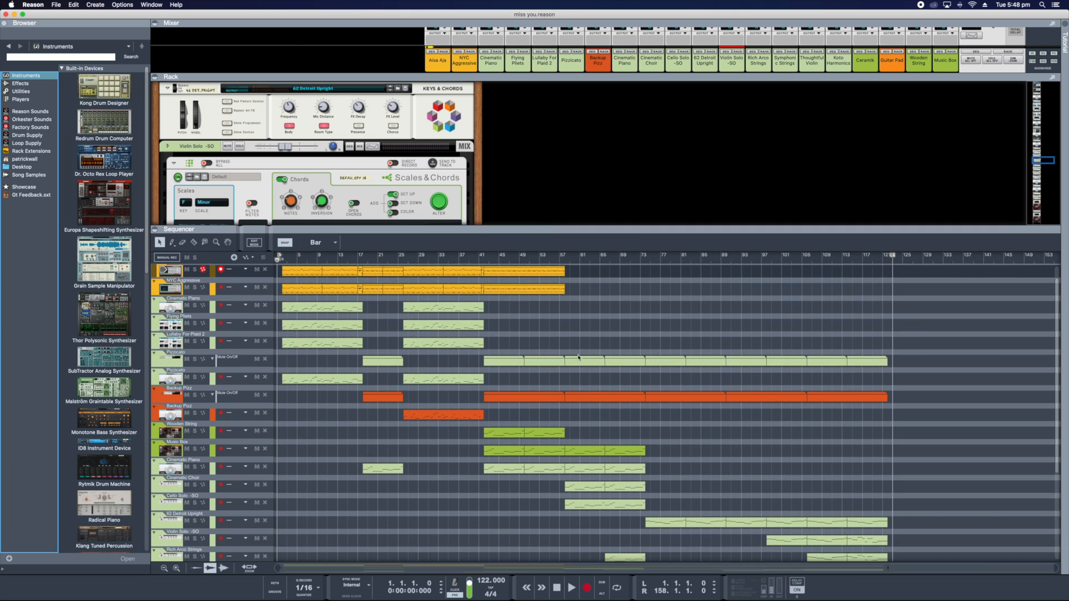
scroll(578, 358, "down", 3)
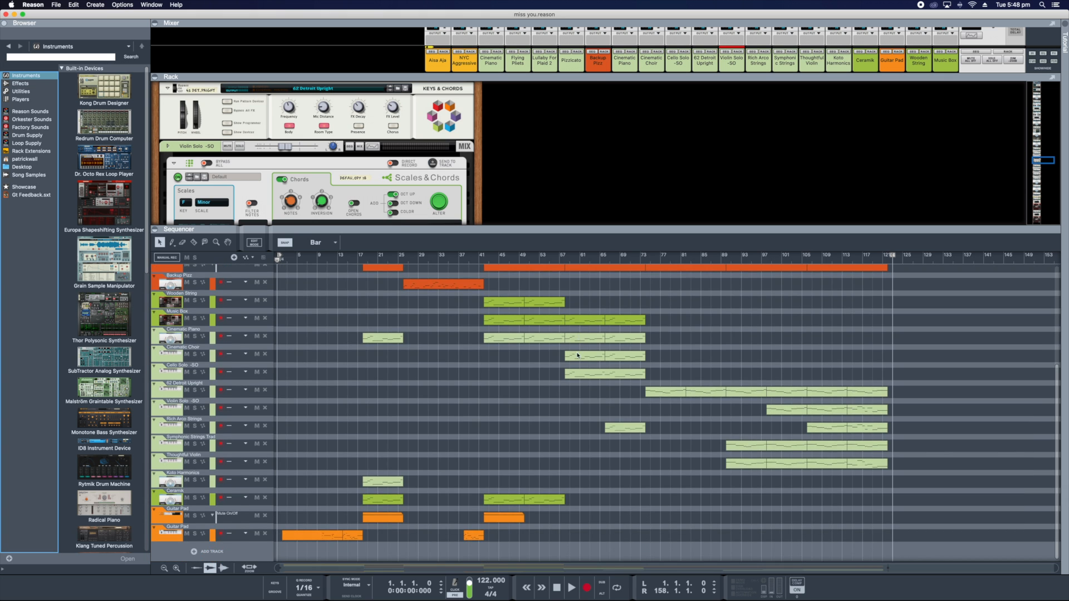
scroll(578, 359, "up", 3)
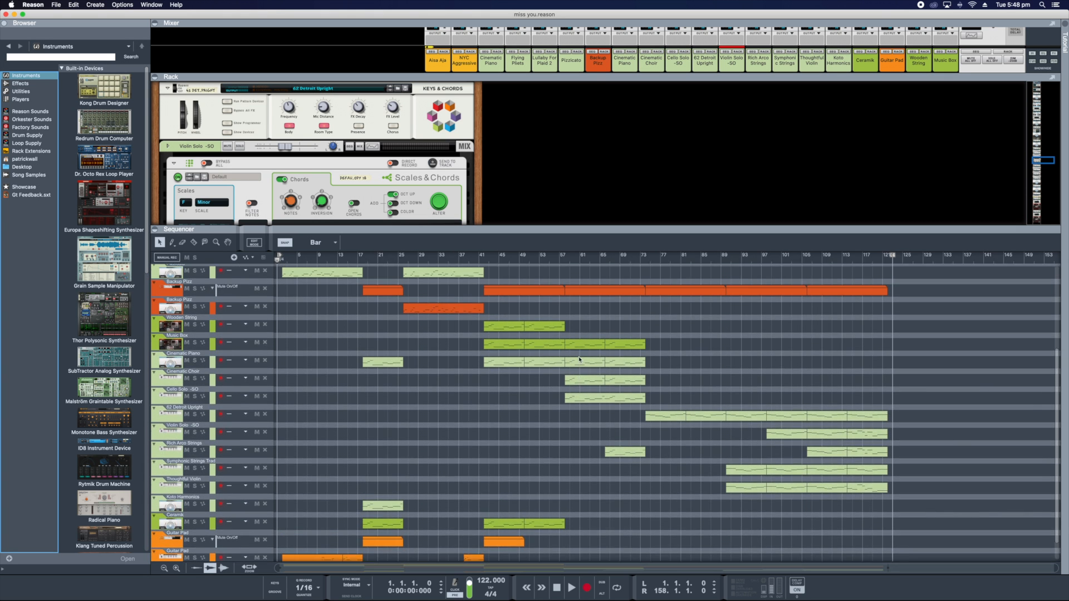
scroll(579, 359, "up", 5)
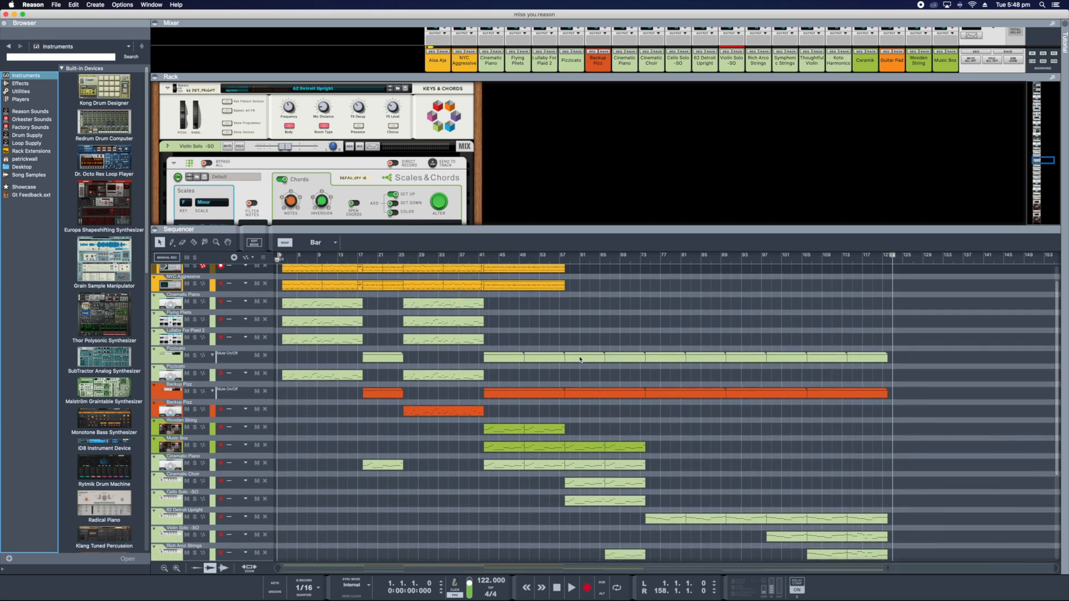
scroll(581, 361, "up", 2)
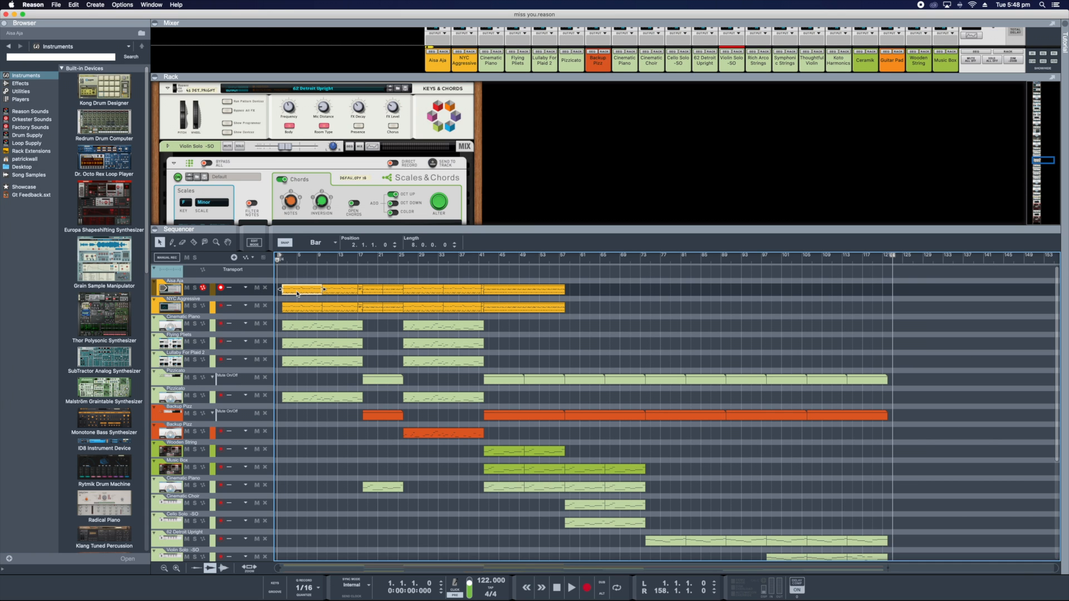
- View the notes in the first clips of the topmost instrument track and the Flying Plets track, closing each note editor
double_click(300, 295)
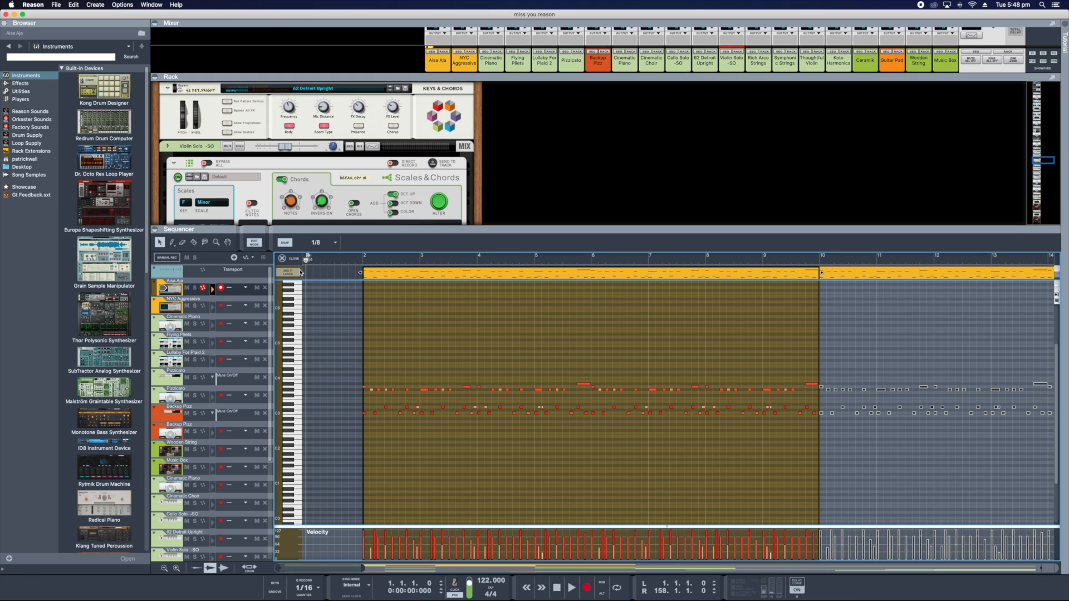
left_click(281, 259)
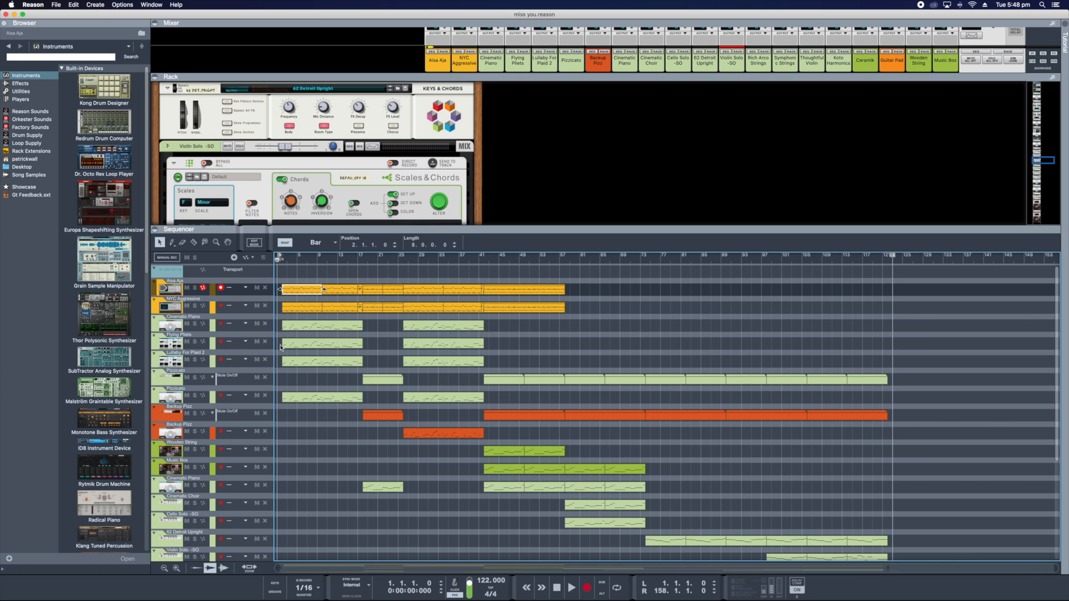
double_click(301, 349)
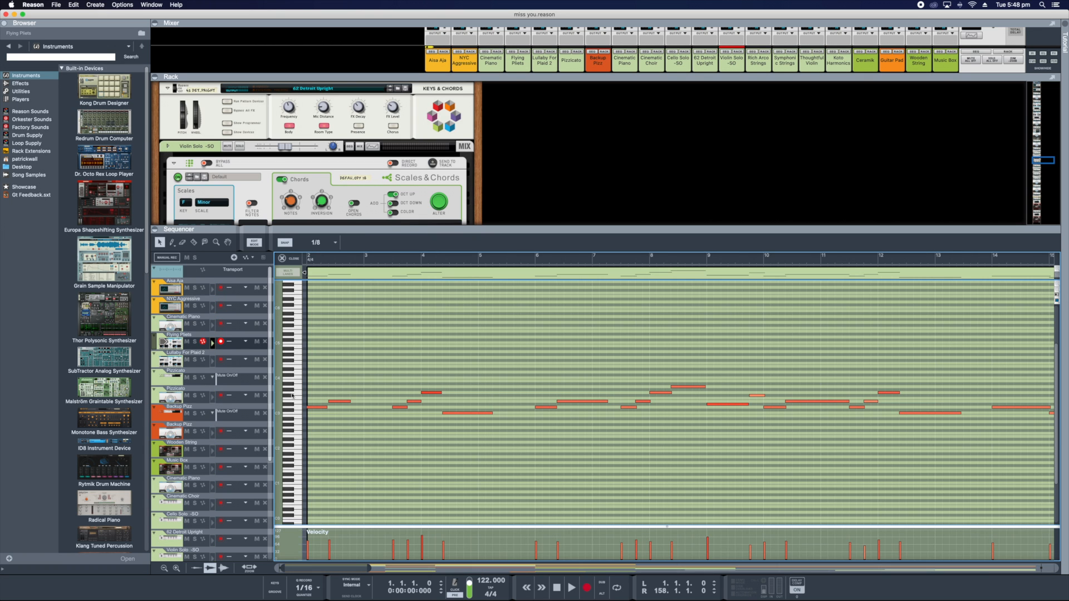
left_click(289, 258)
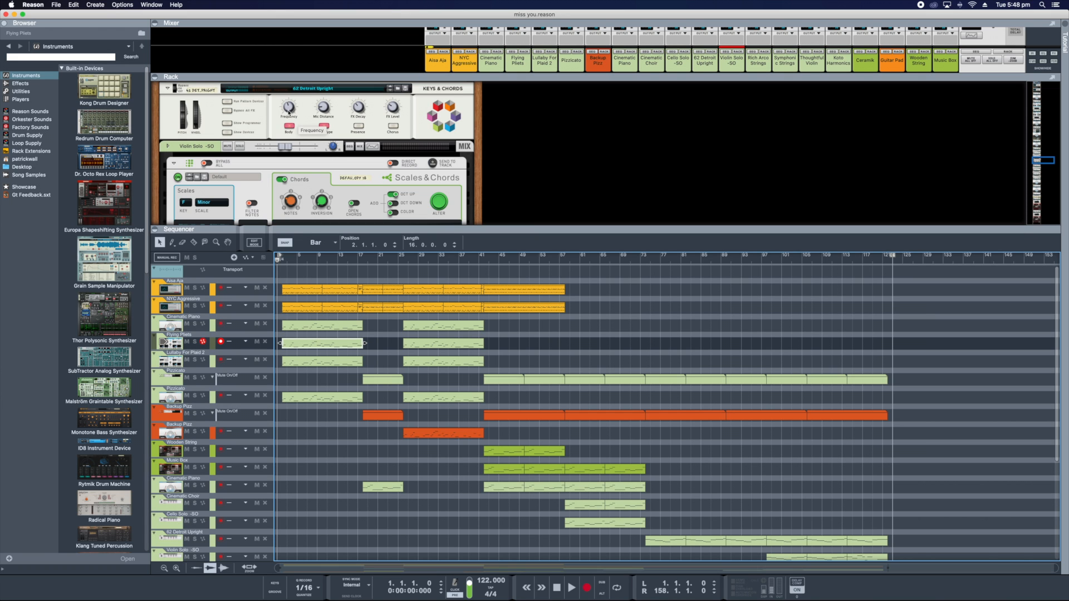
mouse_move(290, 147)
scroll(321, 404, "down", 2)
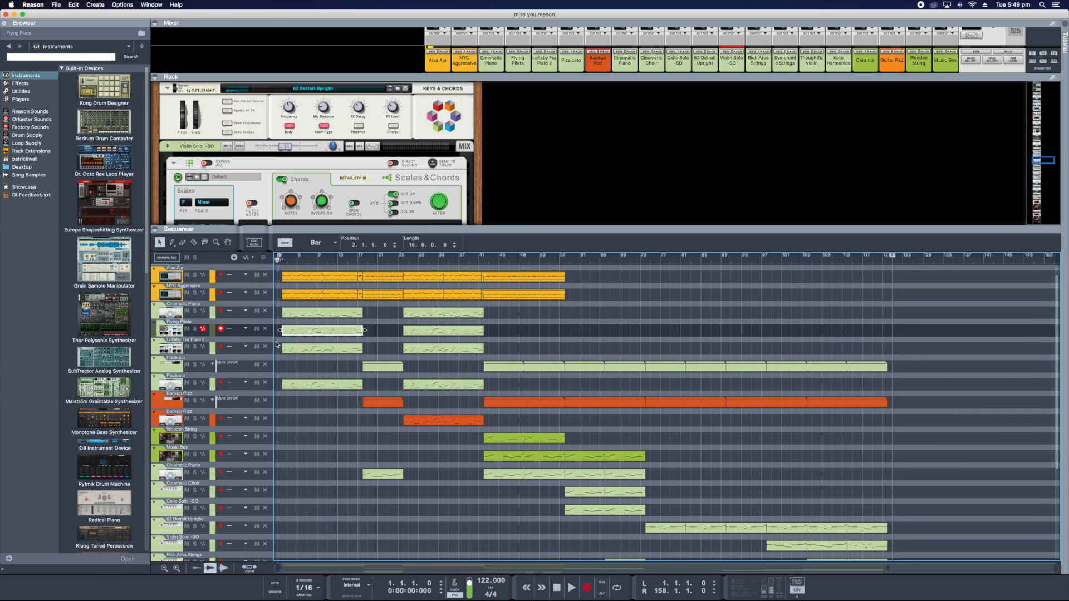
- Solo the upper Cinematic Piano track and play a short passage of it from bar 2, stopping playback after about a bar
left_click(194, 311)
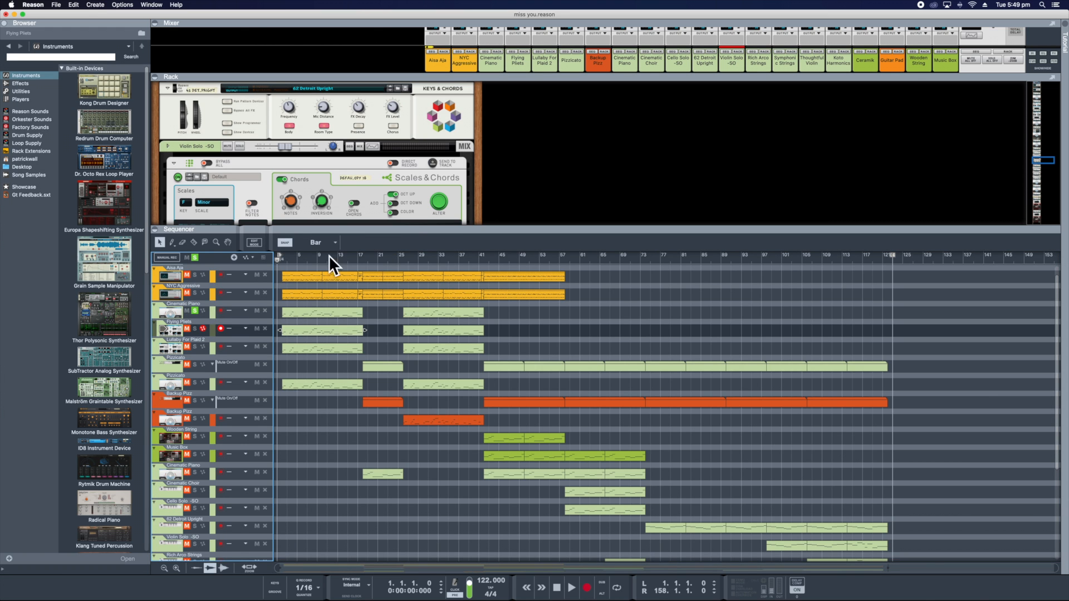
left_click(287, 260)
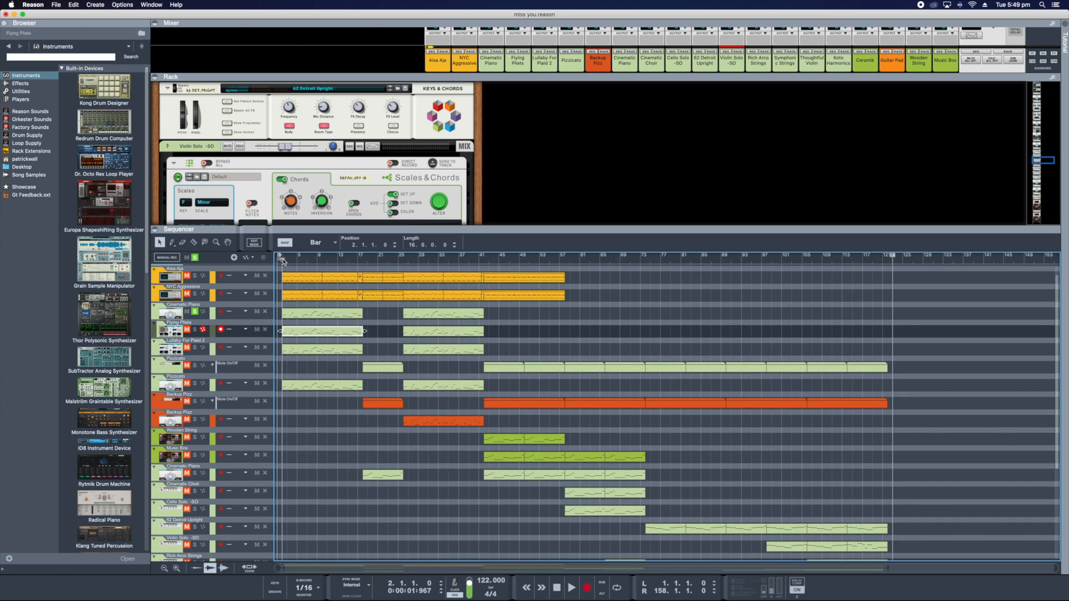
left_click(286, 261)
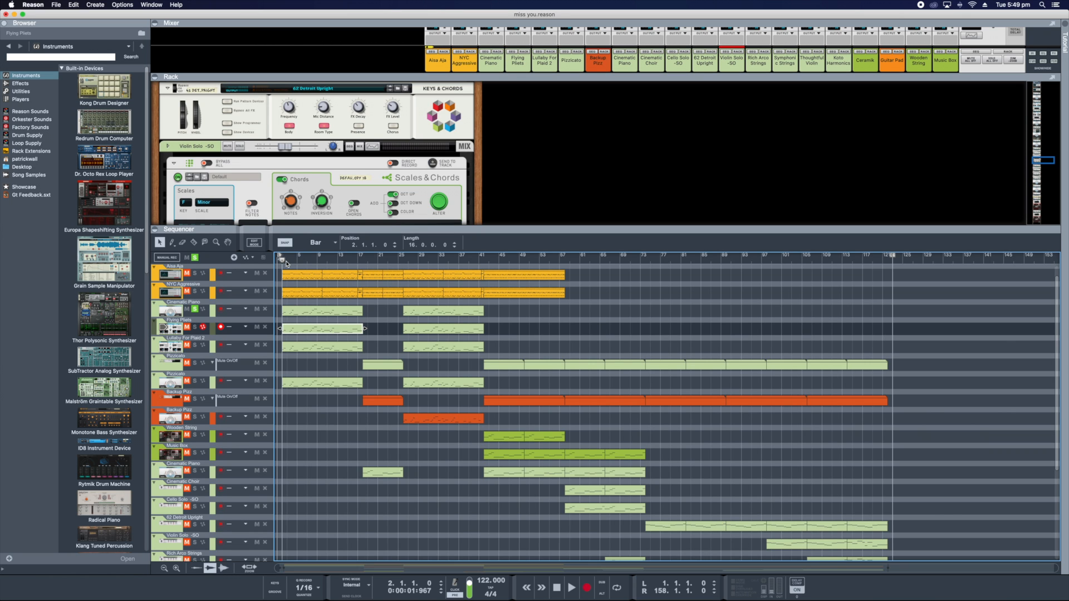
key("space")
key("space")
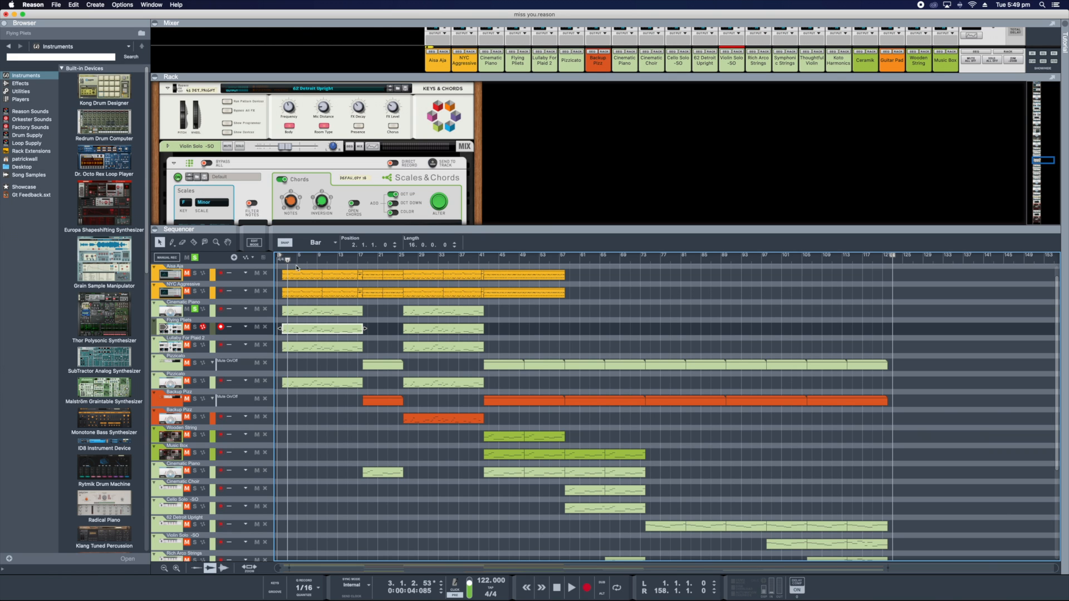
- Enlarge the rack area by shrinking the sequencer, review all tracks down to Guitar Pad and back up, and look over the neighbouring rack devices
left_click_drag(535, 240, 543, 289)
left_click_drag(390, 285, 391, 286)
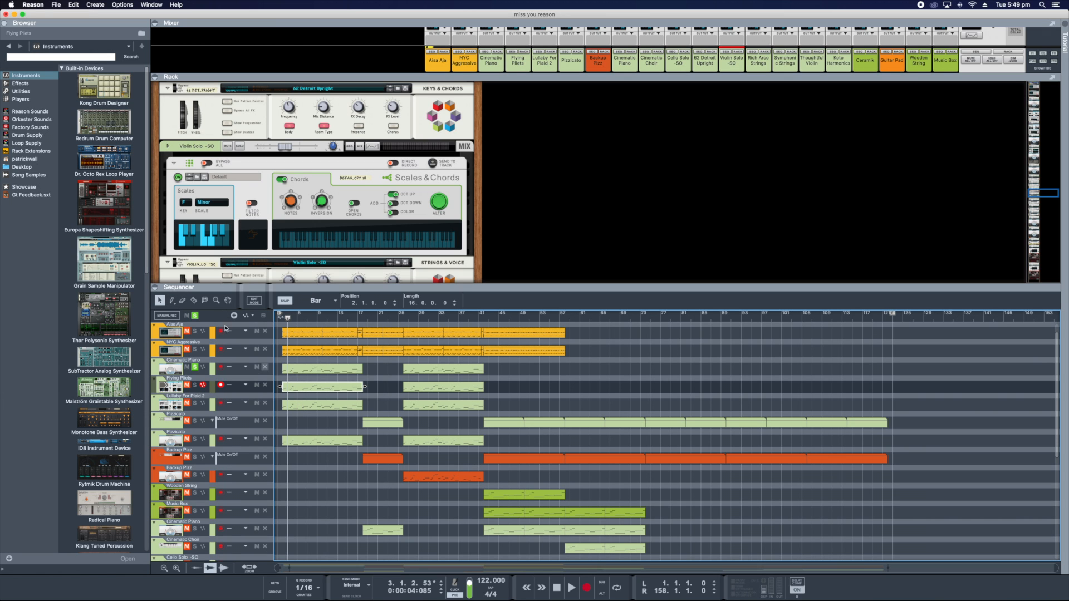
left_click(92, 239)
scroll(420, 393, "up", 1)
scroll(421, 394, "down", 8)
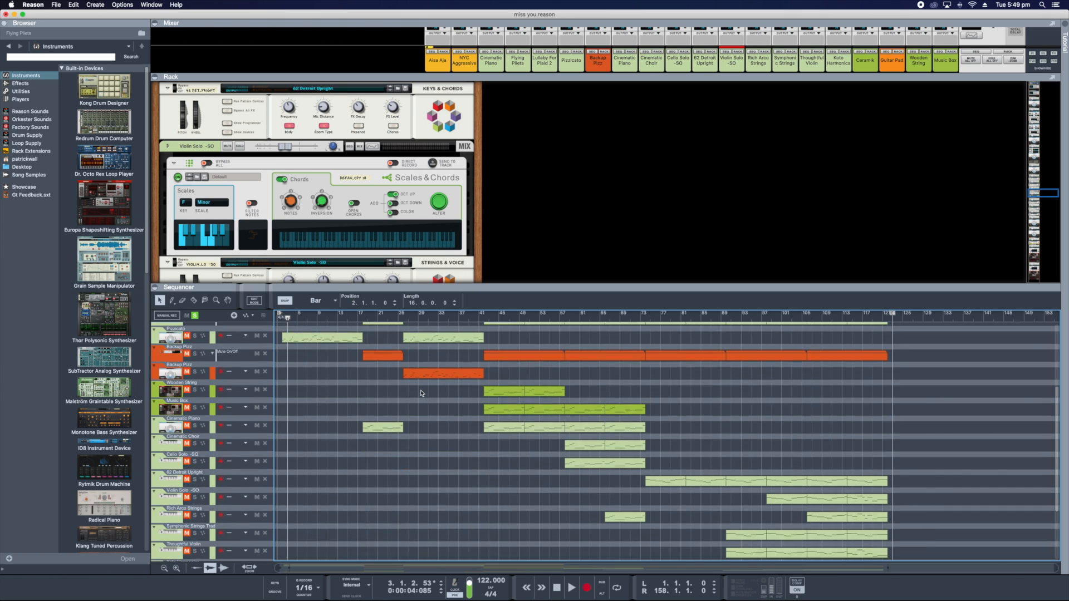
scroll(423, 394, "down", 4)
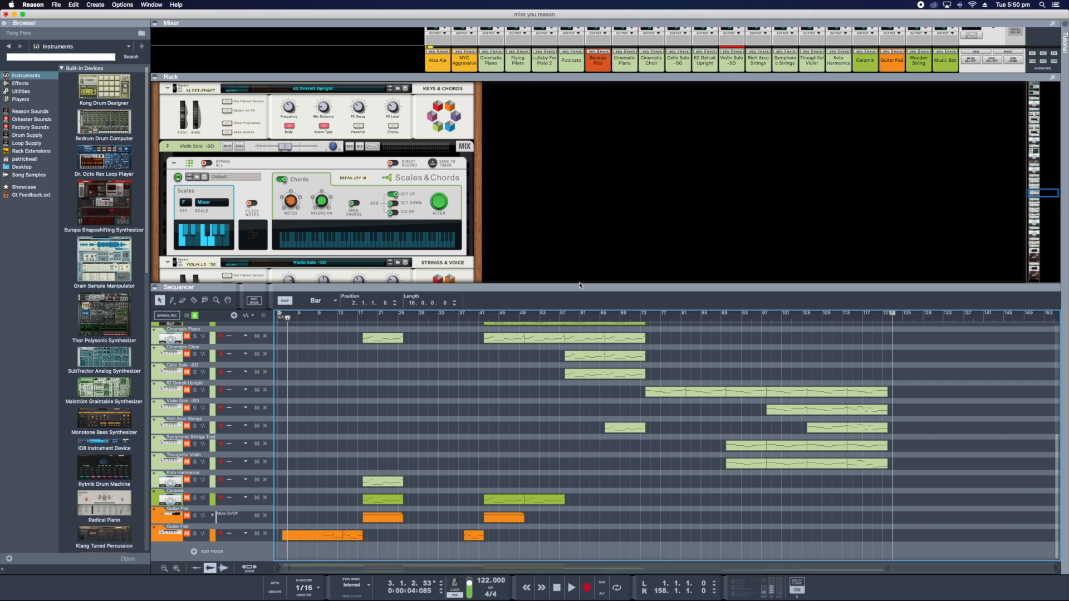
scroll(545, 418, "up", 5)
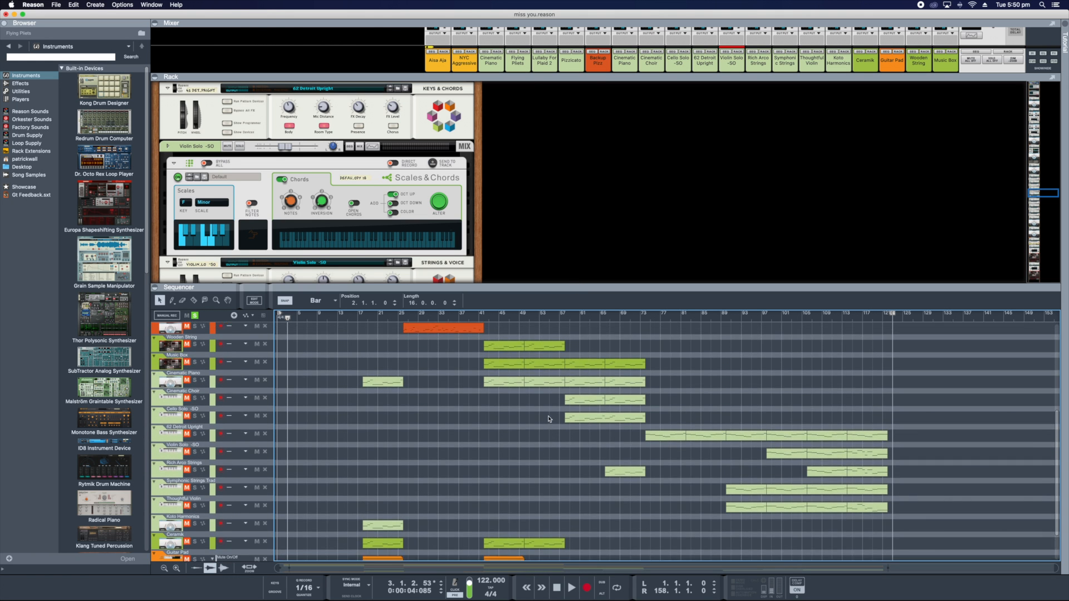
scroll(549, 420, "up", 7)
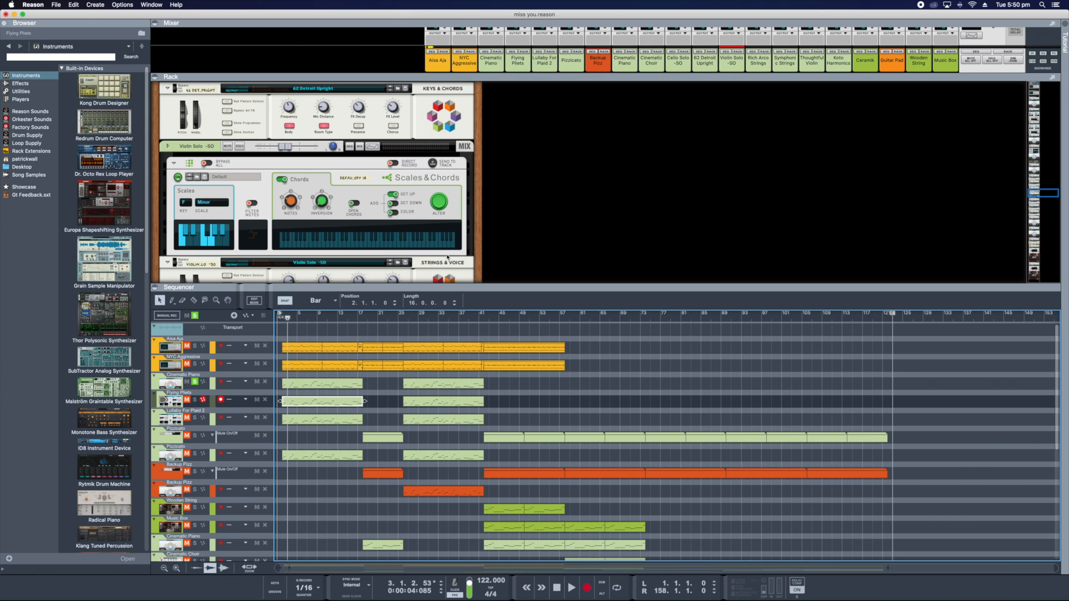
scroll(490, 251, "up", 5)
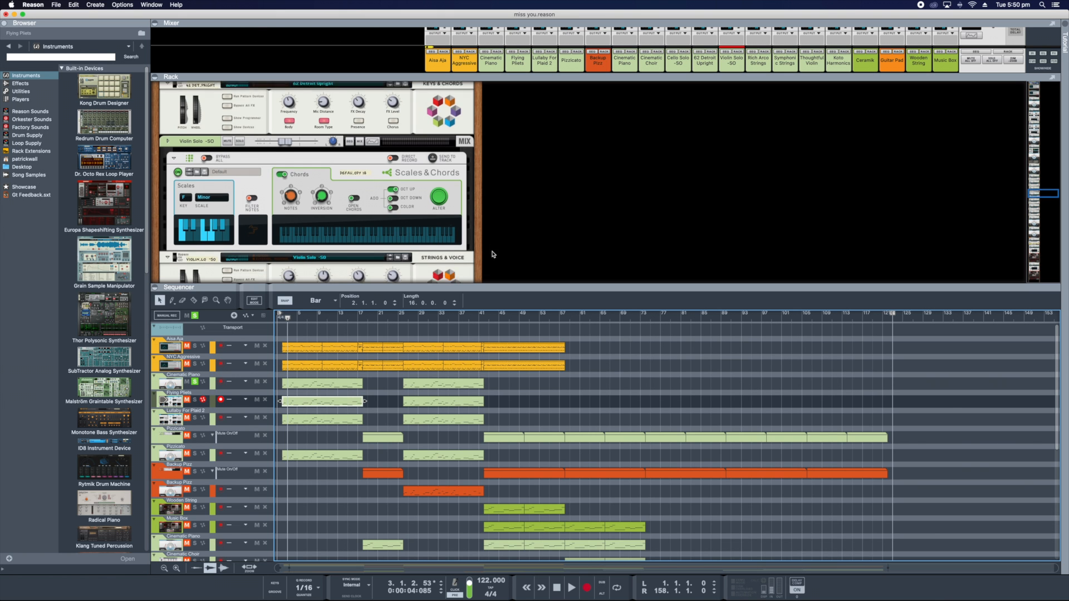
scroll(557, 111, "up", 4)
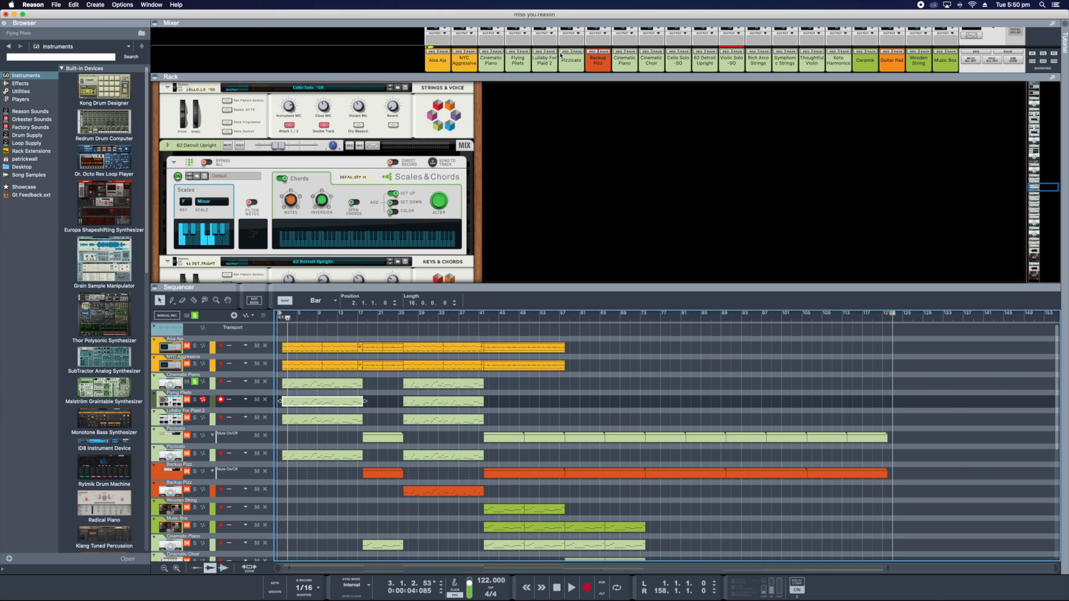